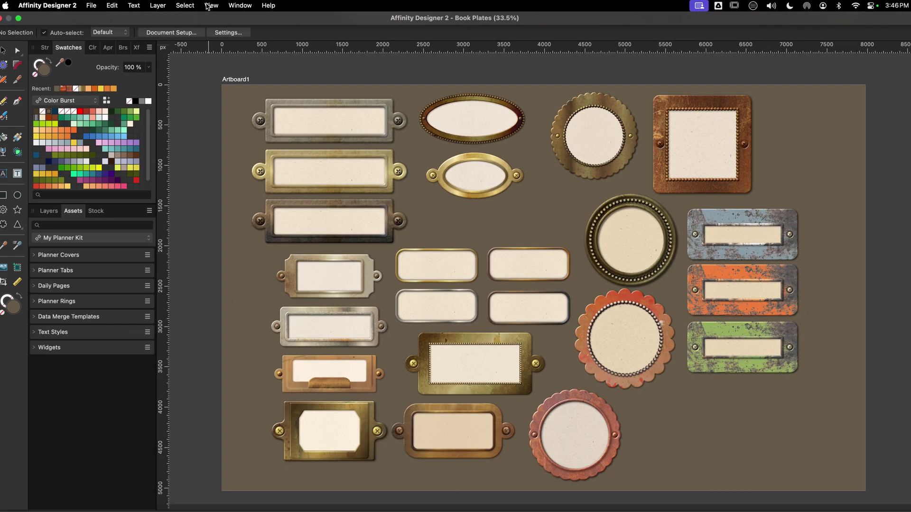
Step: Float the Tools panel, move it lower on the left, then dock it back at the left edge
{"action": "left_click", "coordinate": [216, 6]}
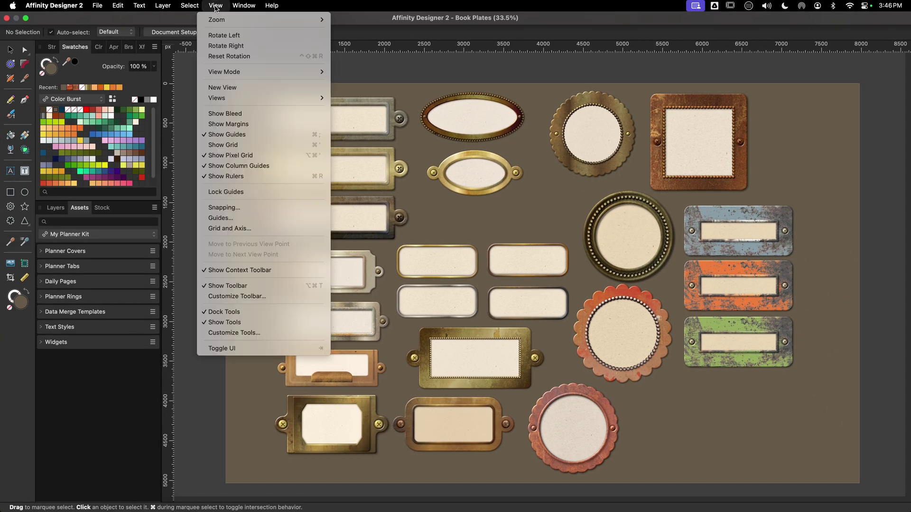
{"action": "left_click", "coordinate": [259, 313]}
{"action": "left_click_drag", "start_coordinate": [159, 82], "coordinate": [169, 134]}
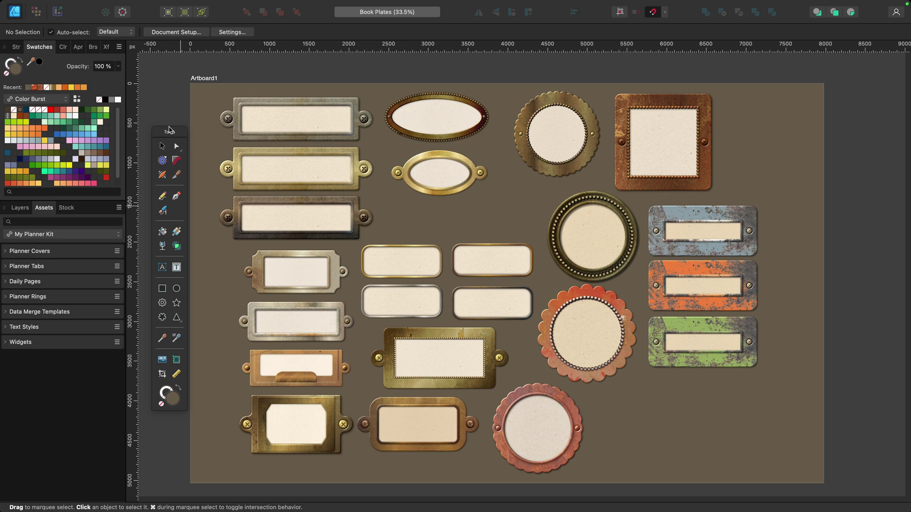
{"action": "left_click", "coordinate": [215, 5]}
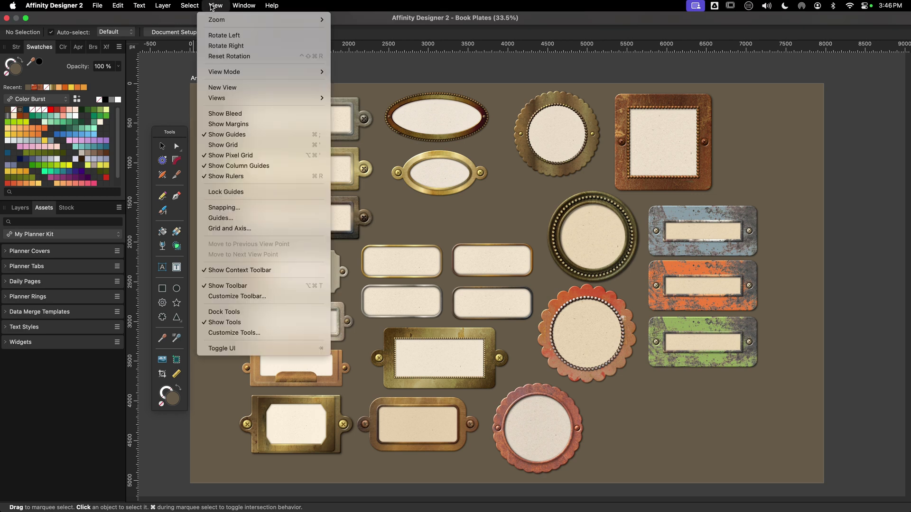
{"action": "left_click", "coordinate": [236, 312]}
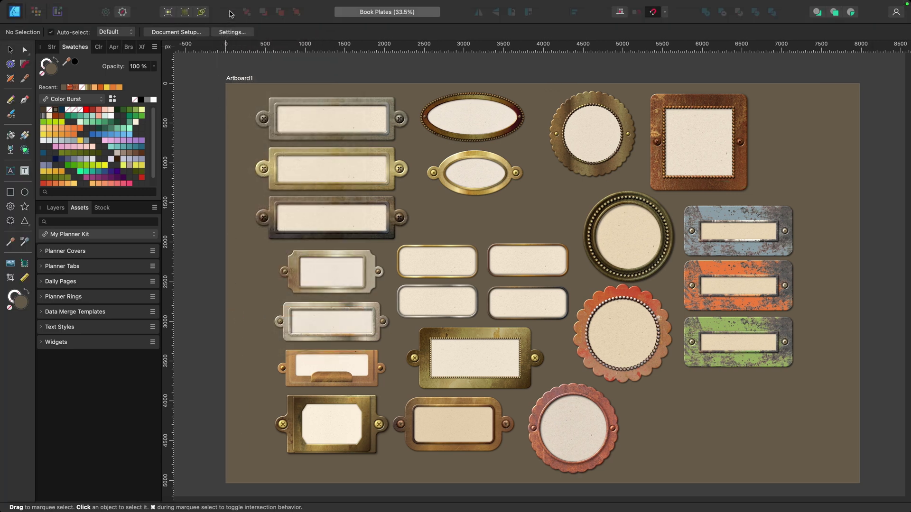
Step: Hide the Tools panel and then show it again from the View menu
{"action": "left_click", "coordinate": [215, 5]}
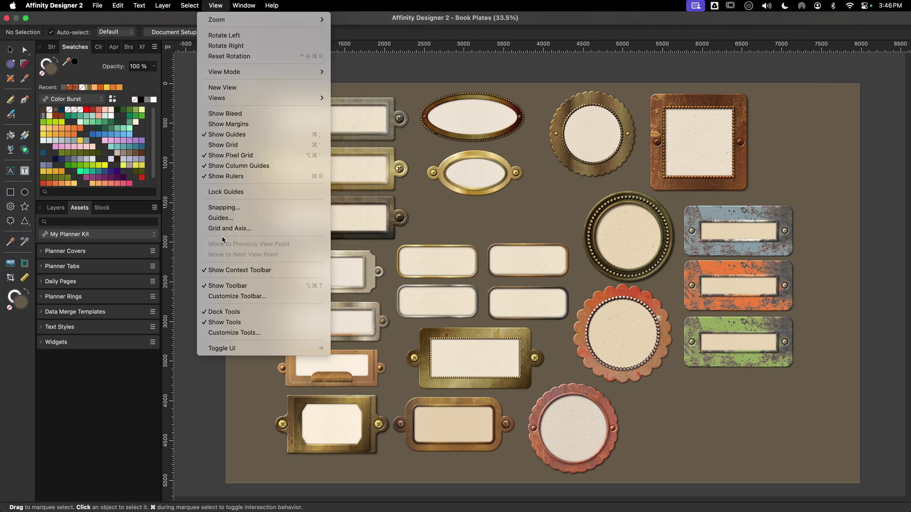
{"action": "left_click", "coordinate": [226, 323]}
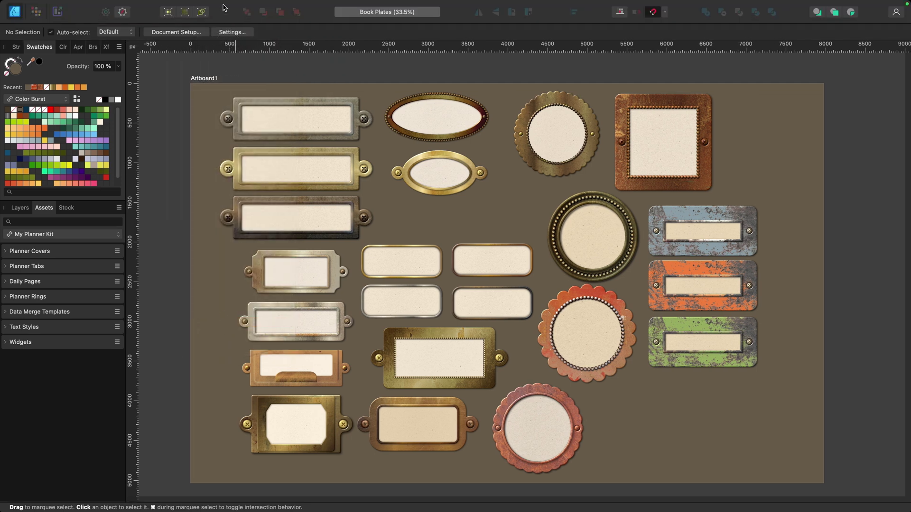
{"action": "left_click", "coordinate": [217, 6]}
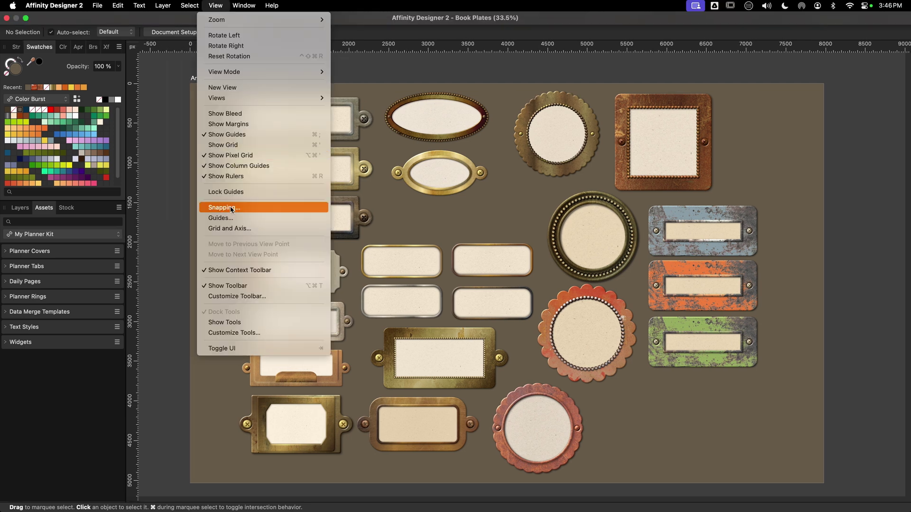
{"action": "left_click", "coordinate": [225, 322]}
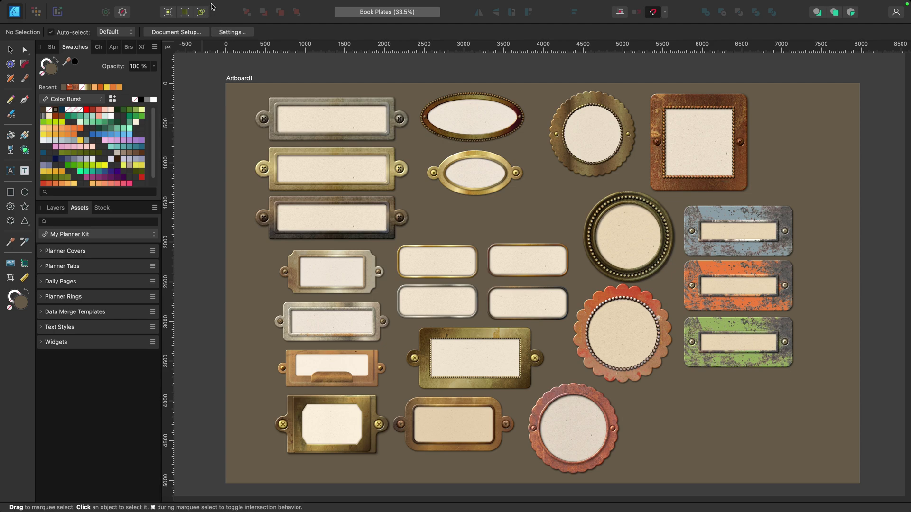
Step: Open View > Customize Tools and set Number of Columns to 1
{"action": "left_click", "coordinate": [213, 6]}
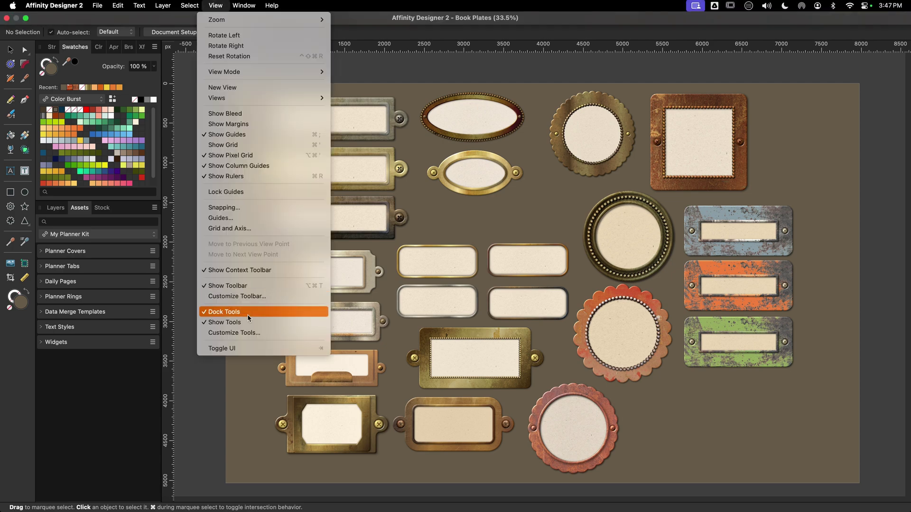
{"action": "left_click", "coordinate": [230, 332]}
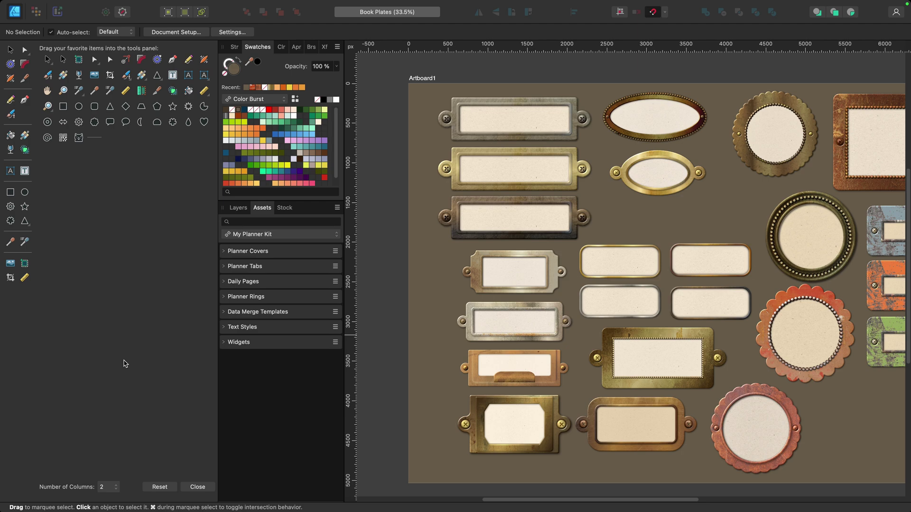
{"action": "left_click", "coordinate": [113, 487]}
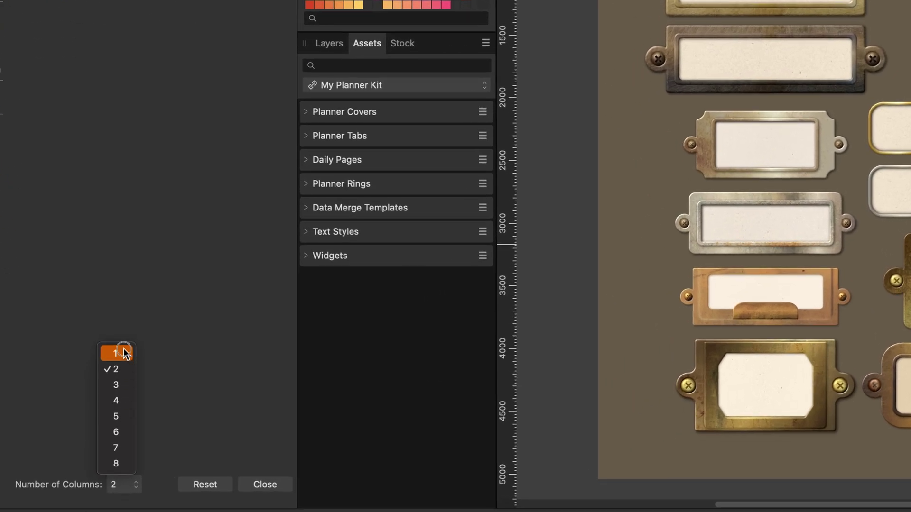
{"action": "left_click", "coordinate": [122, 354]}
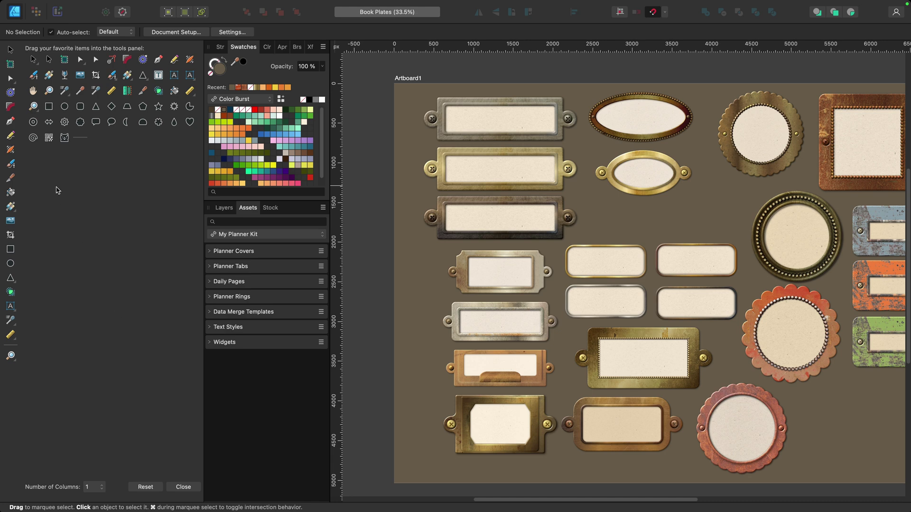
{"action": "left_click_drag", "start_coordinate": [64, 143], "coordinate": [75, 223]}
{"action": "left_click_drag", "start_coordinate": [11, 223], "coordinate": [10, 206]}
Step: Set Number of Columns to 2, placing Node beside Move and Artboard at the second row's right
{"action": "left_click", "coordinate": [94, 487]}
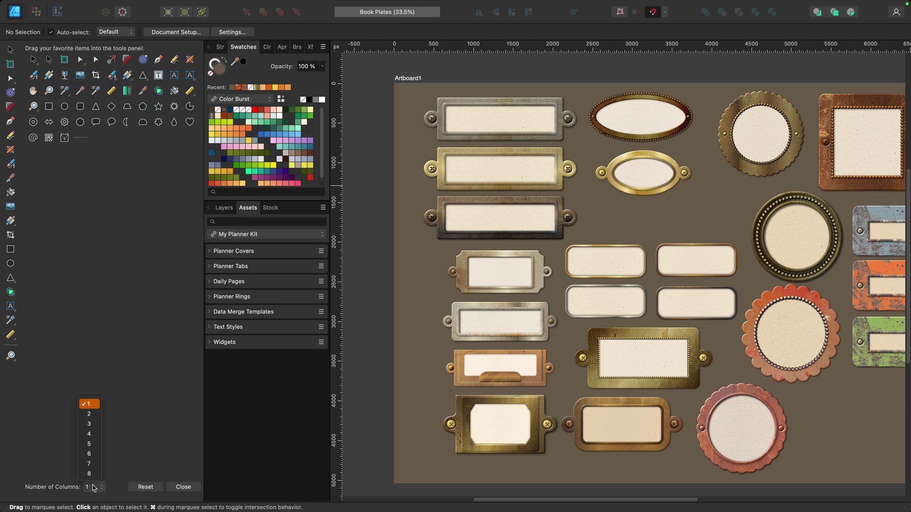
{"action": "left_click", "coordinate": [89, 416]}
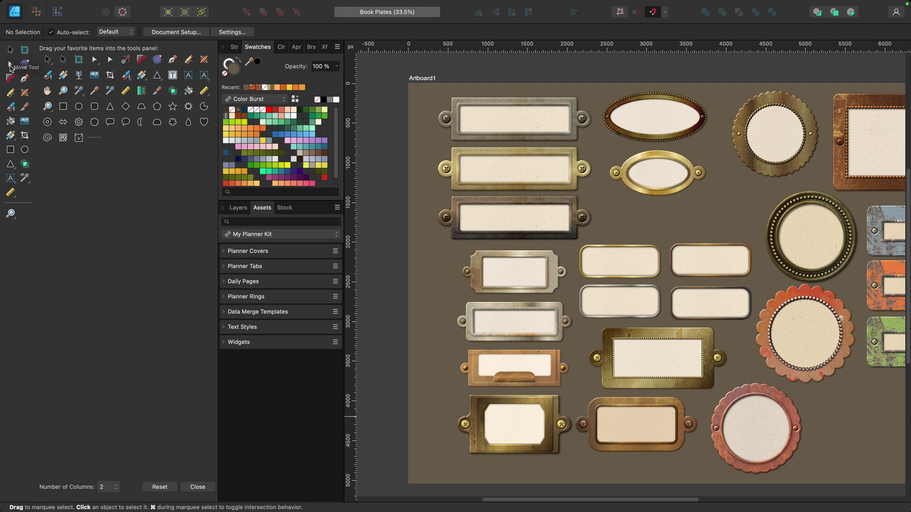
{"action": "left_click_drag", "start_coordinate": [10, 66], "coordinate": [25, 49]}
{"action": "mouse_move", "coordinate": [15, 71]}
{"action": "left_mouse_down"}
{"action": "mouse_move", "coordinate": [26, 67]}
{"action": "mouse_move", "coordinate": [14, 82]}
{"action": "mouse_move", "coordinate": [26, 80]}
{"action": "left_mouse_up"}
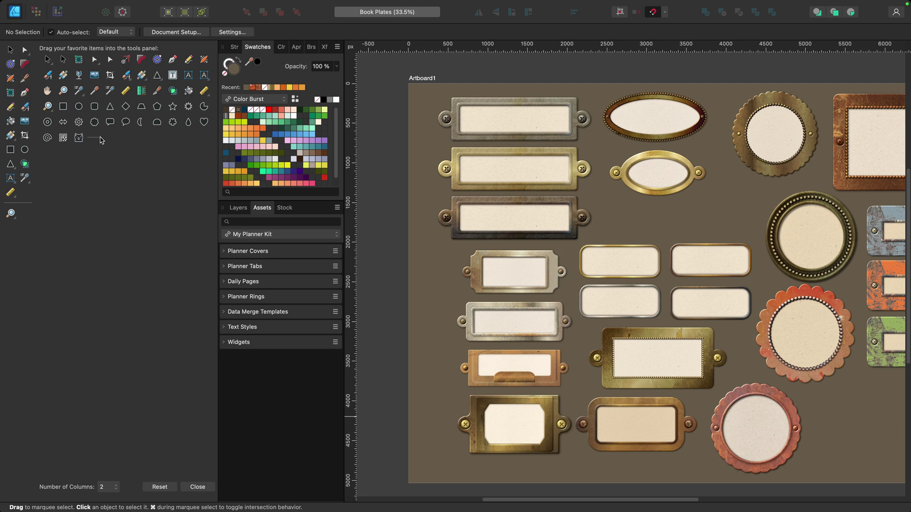
Step: Add the donut shape and two colour picker tools, remove one tool, and group the text tools
{"action": "mouse_move", "coordinate": [47, 122]}
{"action": "left_mouse_down"}
{"action": "mouse_move", "coordinate": [19, 87]}
{"action": "mouse_move", "coordinate": [16, 180]}
{"action": "mouse_move", "coordinate": [33, 190]}
{"action": "left_mouse_up"}
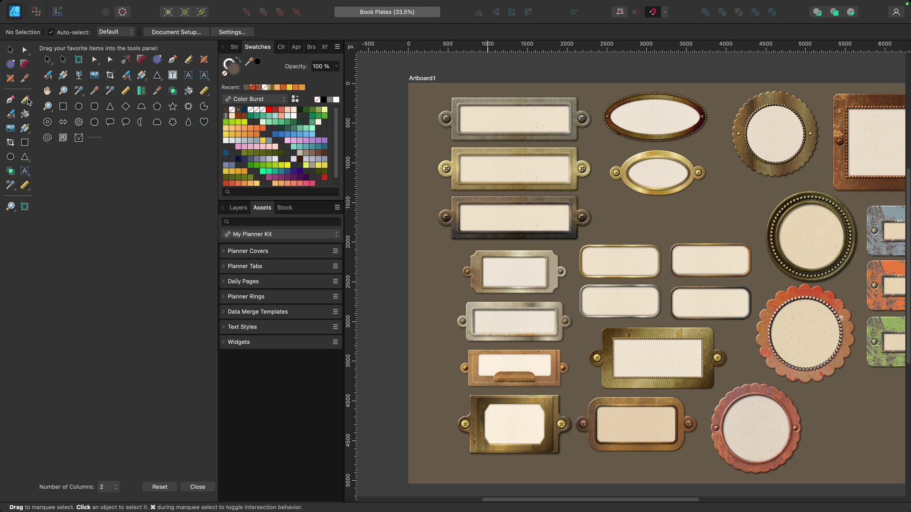
{"action": "mouse_move", "coordinate": [25, 128]}
{"action": "left_mouse_down"}
{"action": "mouse_move", "coordinate": [16, 117]}
{"action": "mouse_move", "coordinate": [113, 178]}
{"action": "mouse_move", "coordinate": [24, 136]}
{"action": "left_mouse_up"}
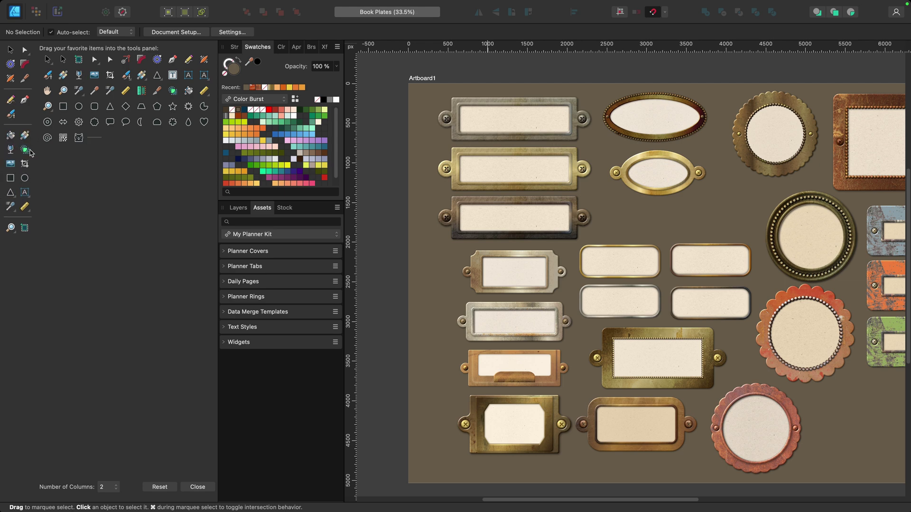
{"action": "left_click_drag", "start_coordinate": [116, 124], "coordinate": [19, 247]}
{"action": "left_click_drag", "start_coordinate": [101, 93], "coordinate": [10, 242]}
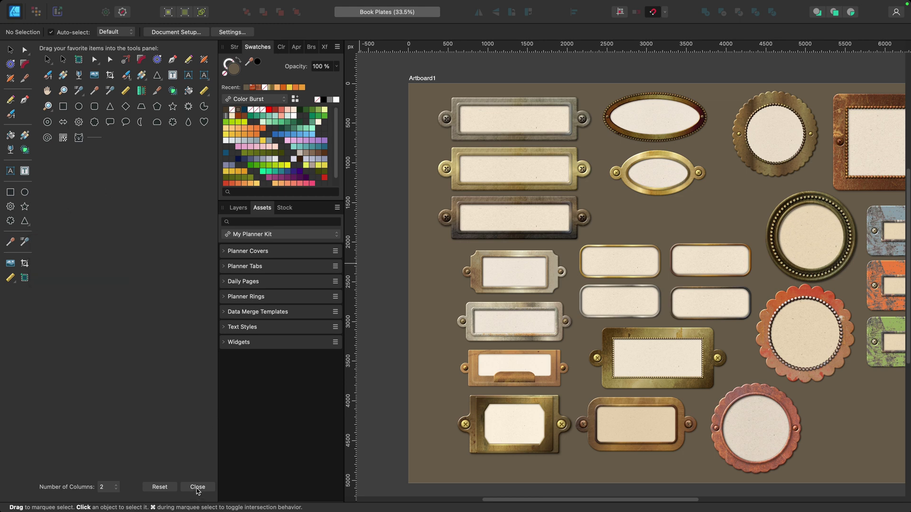
Step: Close Customize Tools, keeping the two-column docked layout, and bring up the Window menu
{"action": "left_click", "coordinate": [197, 489]}
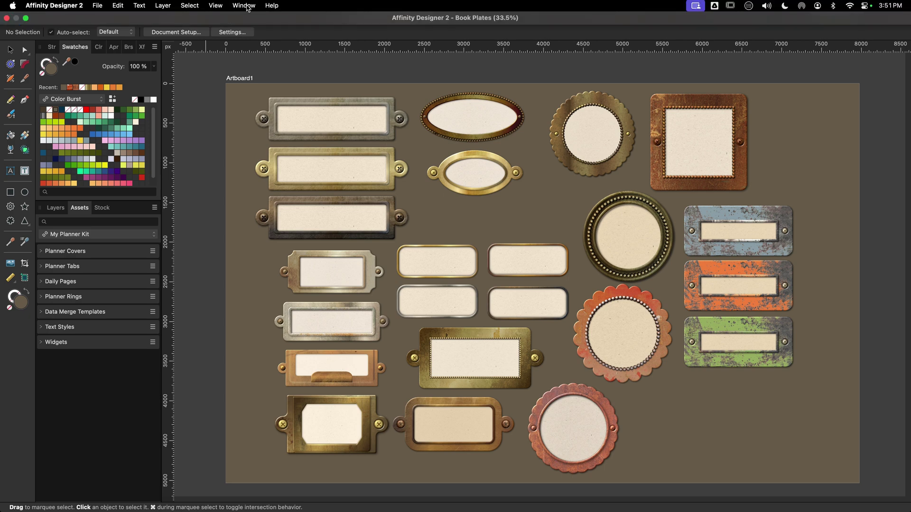
{"action": "left_click", "coordinate": [245, 5]}
{"action": "mouse_move", "coordinate": [256, 197]}
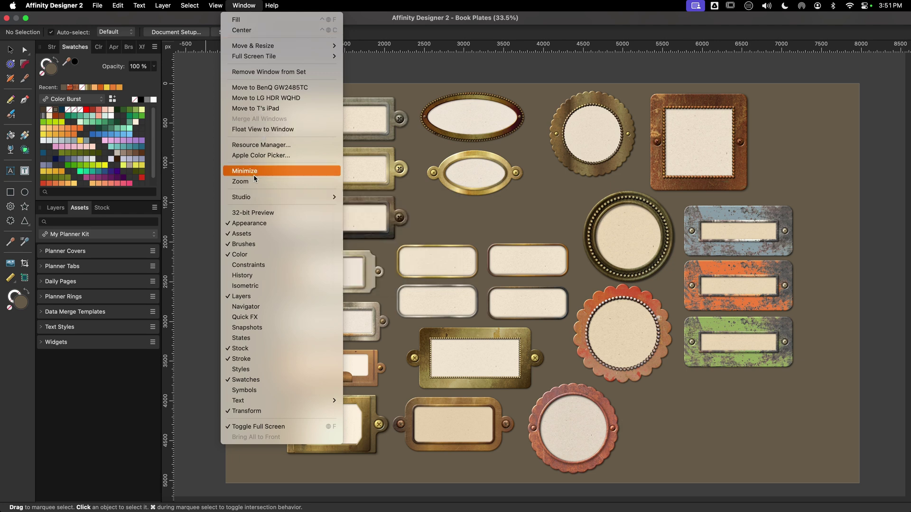
Step: Start adding a new Studio preset, cancel it, then apply the Pattern Creation Studio preset
{"action": "mouse_move", "coordinate": [309, 197]}
{"action": "left_click", "coordinate": [376, 223]}
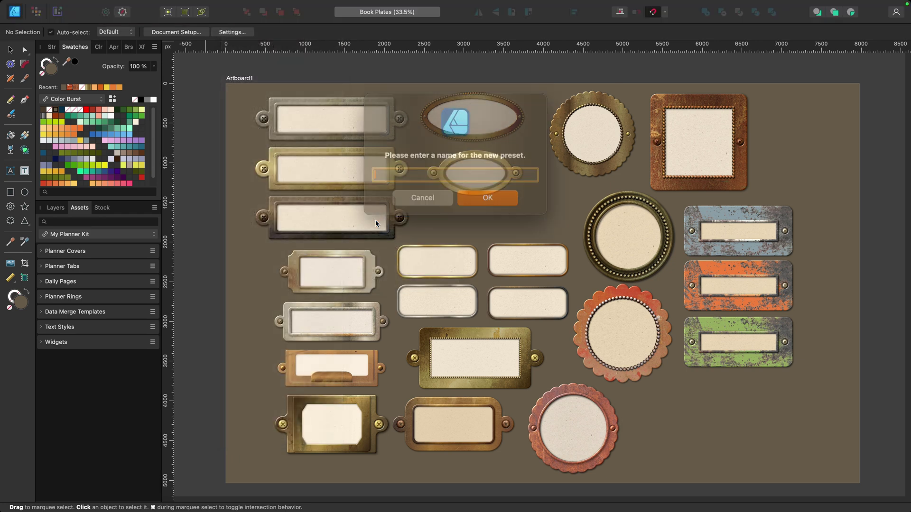
{"action": "left_click", "coordinate": [426, 194]}
{"action": "left_click", "coordinate": [247, 5]}
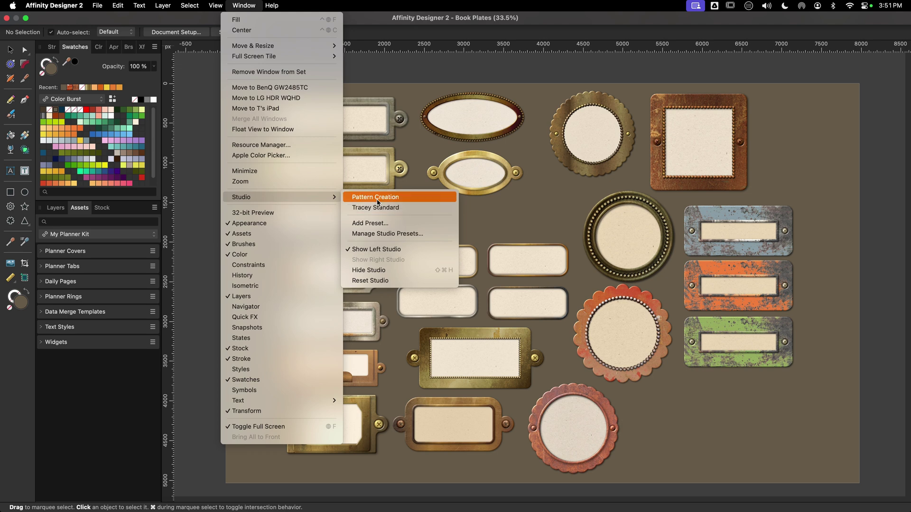
{"action": "left_click", "coordinate": [372, 198]}
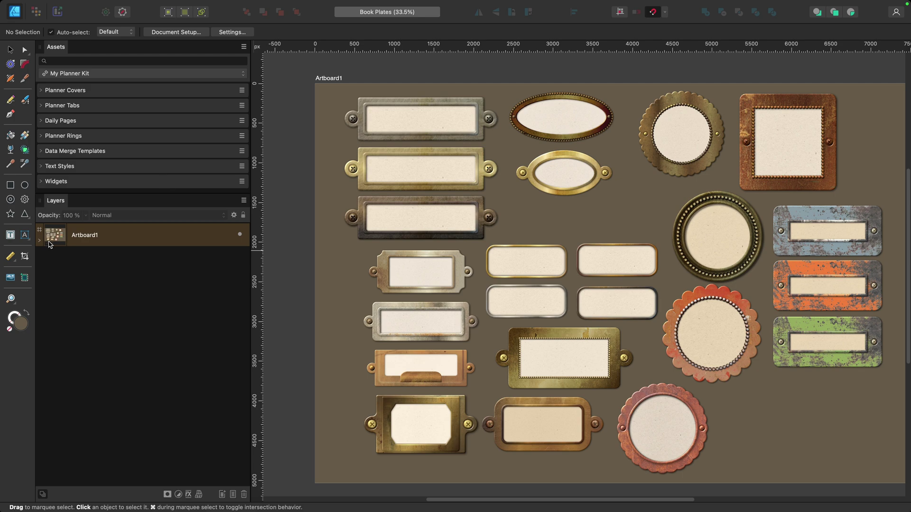
Step: Choose another Studio preset from the Window menu to restore the standard layout
{"action": "mouse_move", "coordinate": [234, 6]}
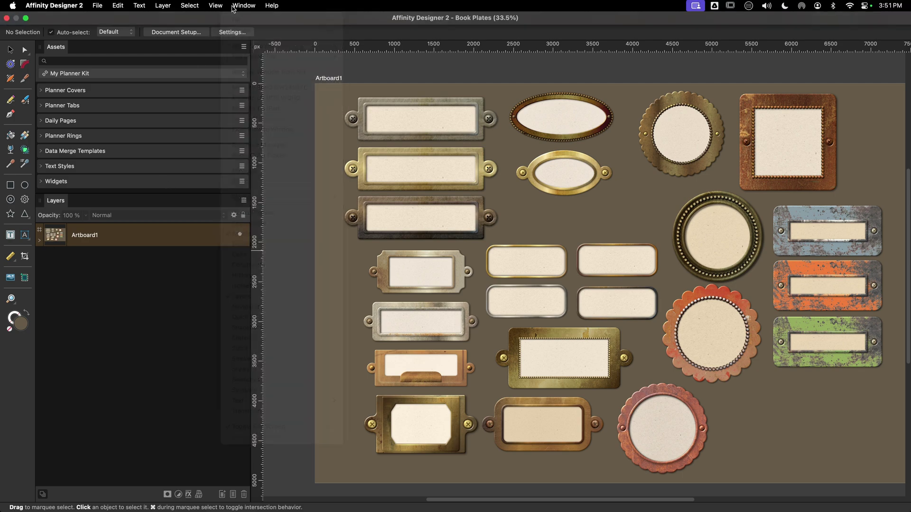
{"action": "left_click", "coordinate": [237, 5]}
{"action": "left_click", "coordinate": [238, 5]}
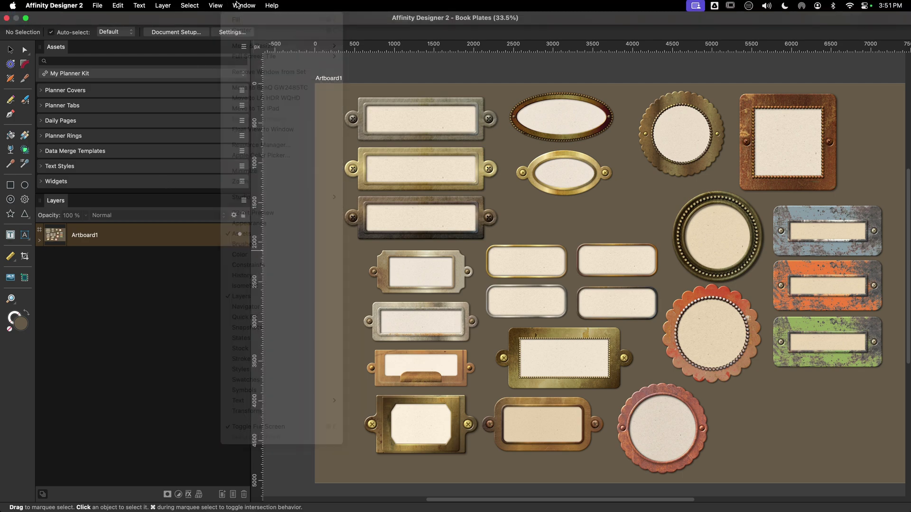
{"action": "left_click", "coordinate": [241, 6]}
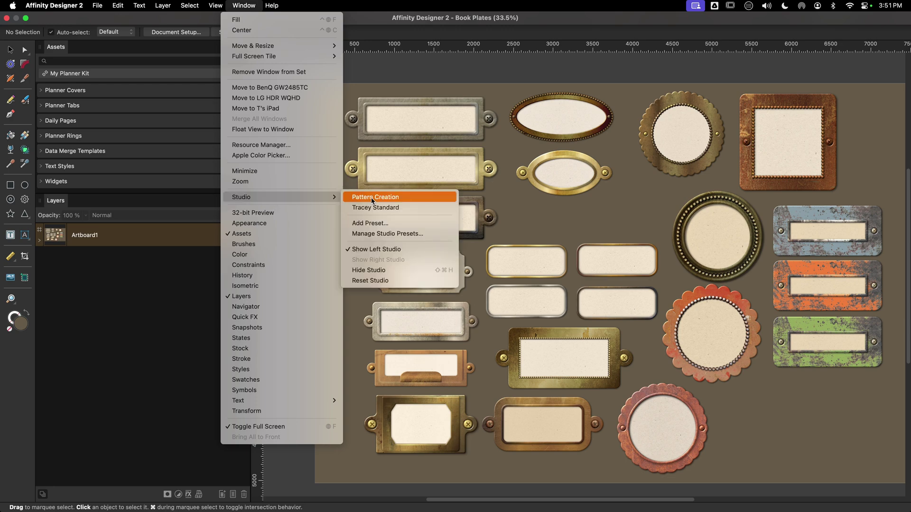
{"action": "left_click", "coordinate": [373, 207]}
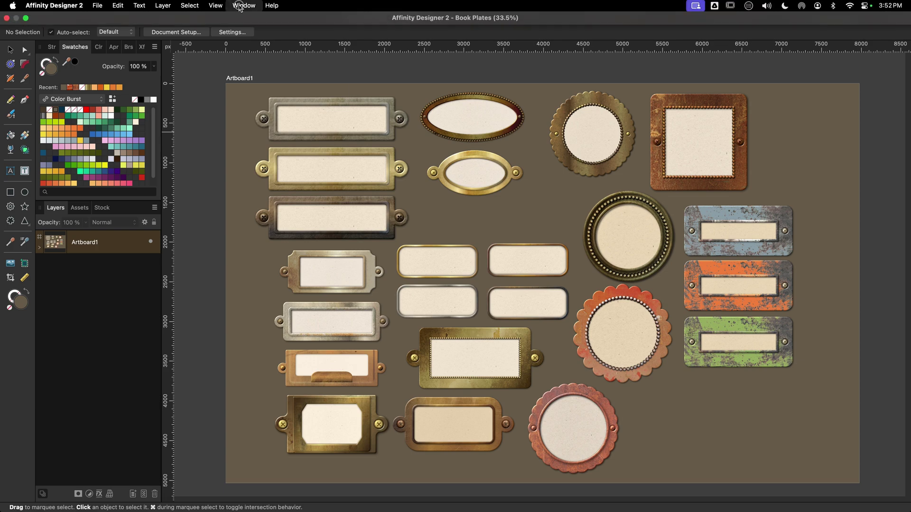
{"action": "left_click", "coordinate": [240, 6]}
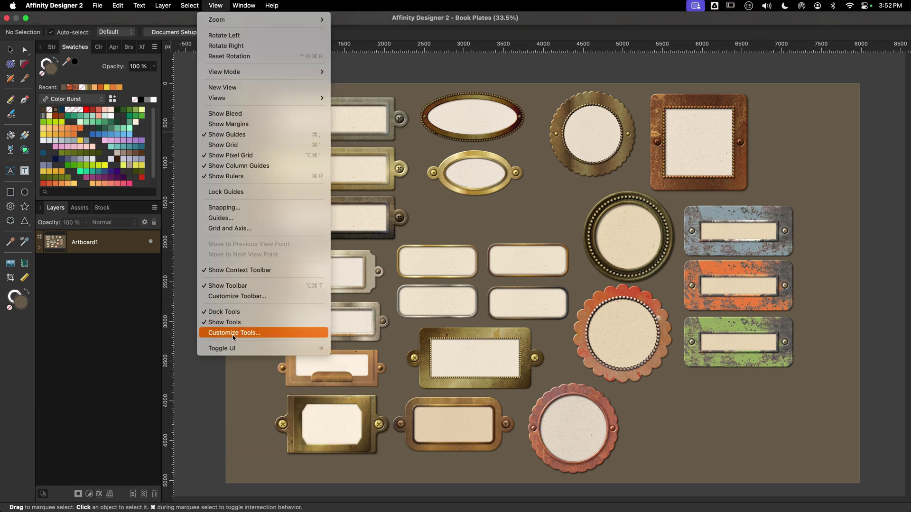
{"action": "left_click", "coordinate": [233, 333]}
{"action": "left_click", "coordinate": [112, 489]}
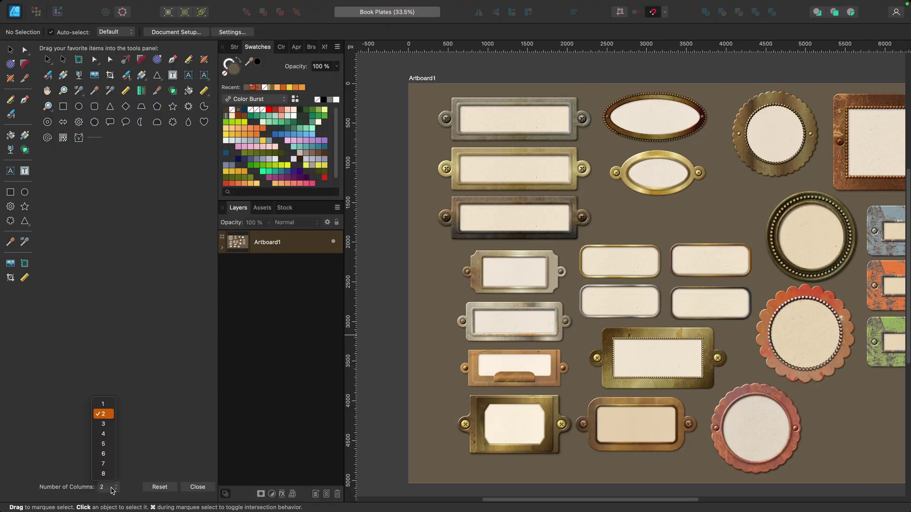
{"action": "left_click", "coordinate": [103, 404]}
{"action": "left_click", "coordinate": [180, 487]}
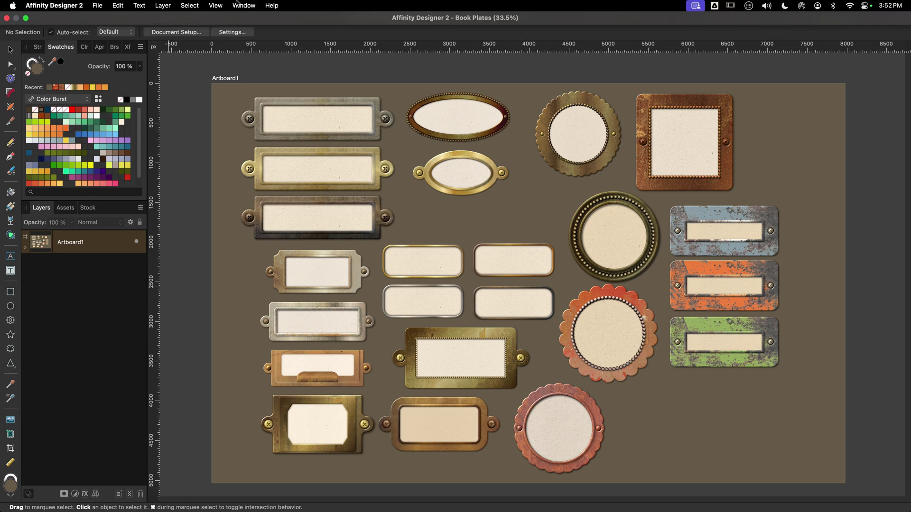
{"action": "left_click", "coordinate": [244, 7]}
{"action": "mouse_move", "coordinate": [268, 200]}
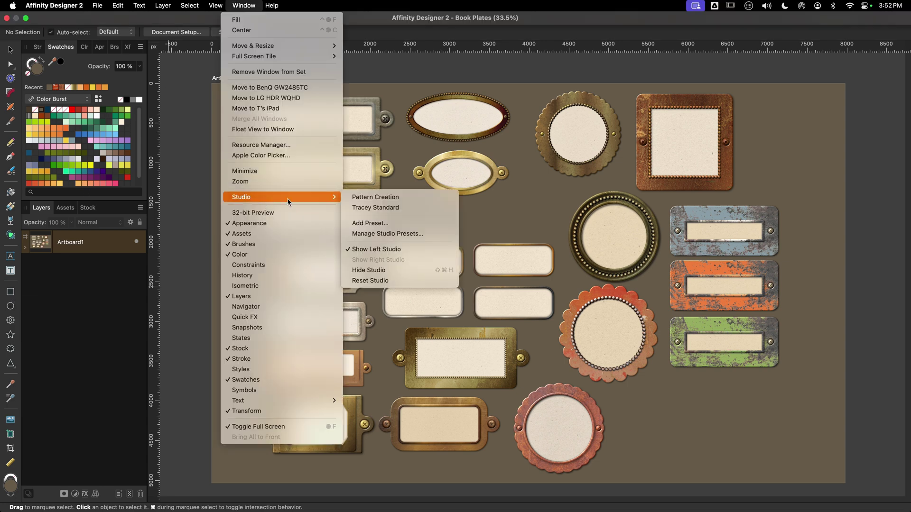
{"action": "left_click", "coordinate": [377, 208]}
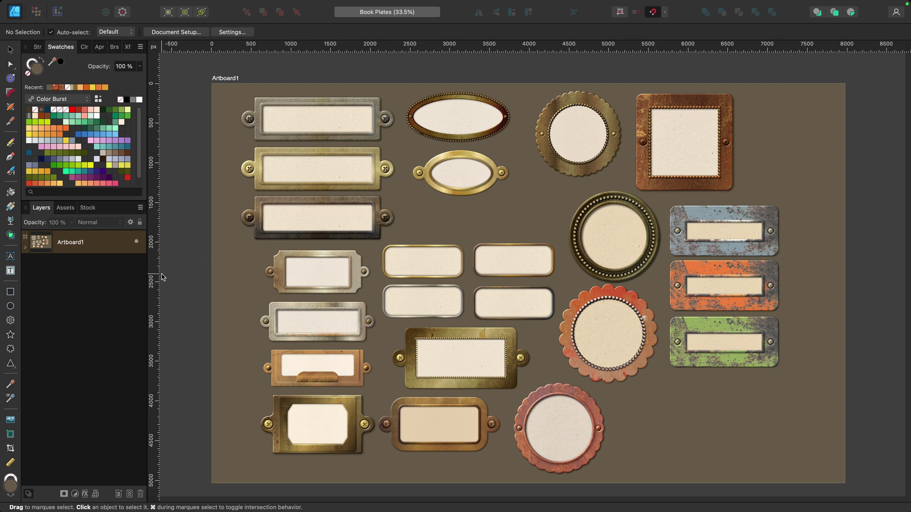
{"action": "left_click", "coordinate": [216, 6]}
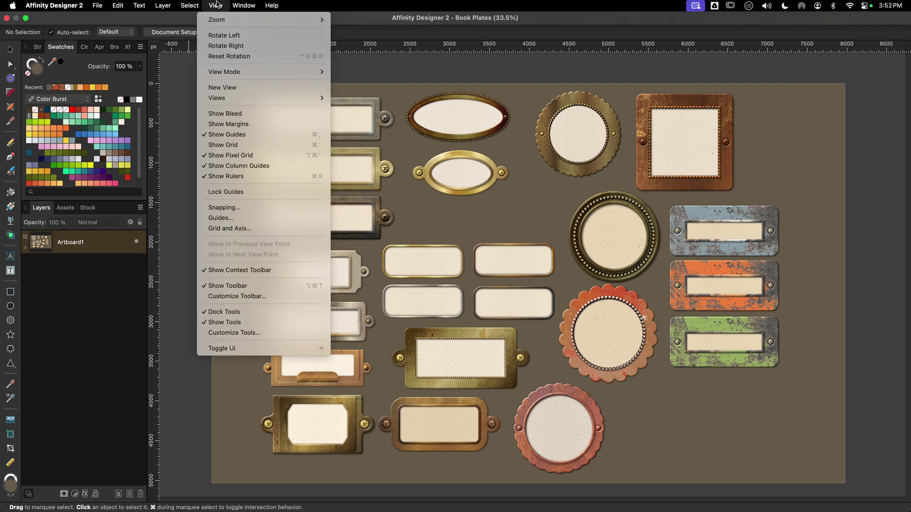
{"action": "left_click", "coordinate": [234, 333]}
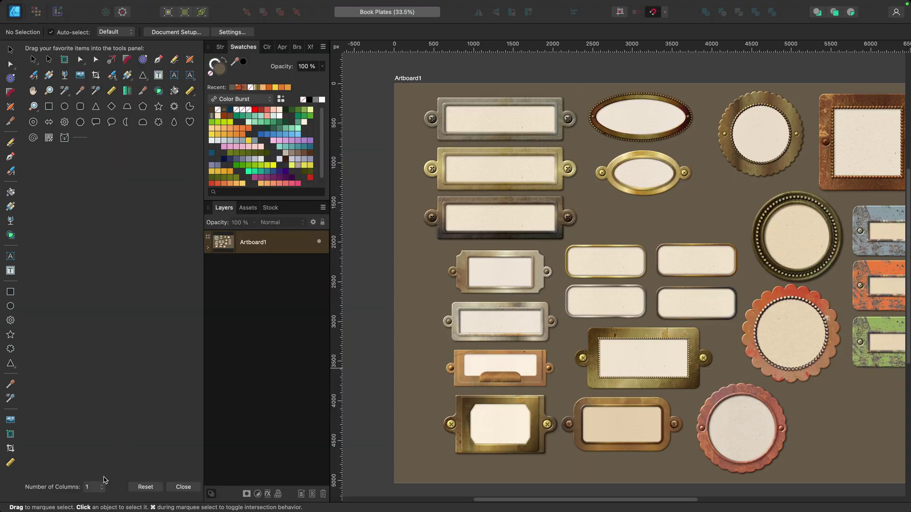
{"action": "left_click", "coordinate": [100, 487]}
{"action": "left_click", "coordinate": [89, 414]}
{"action": "left_click", "coordinate": [183, 487]}
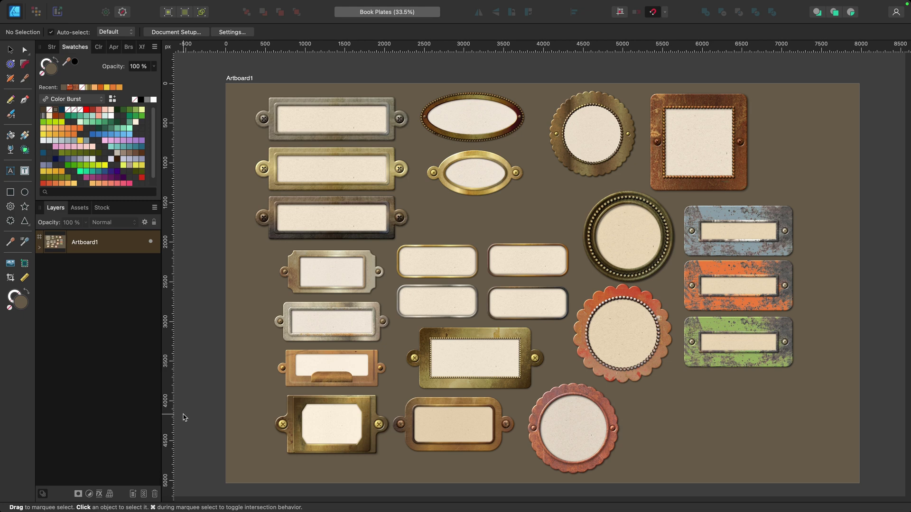